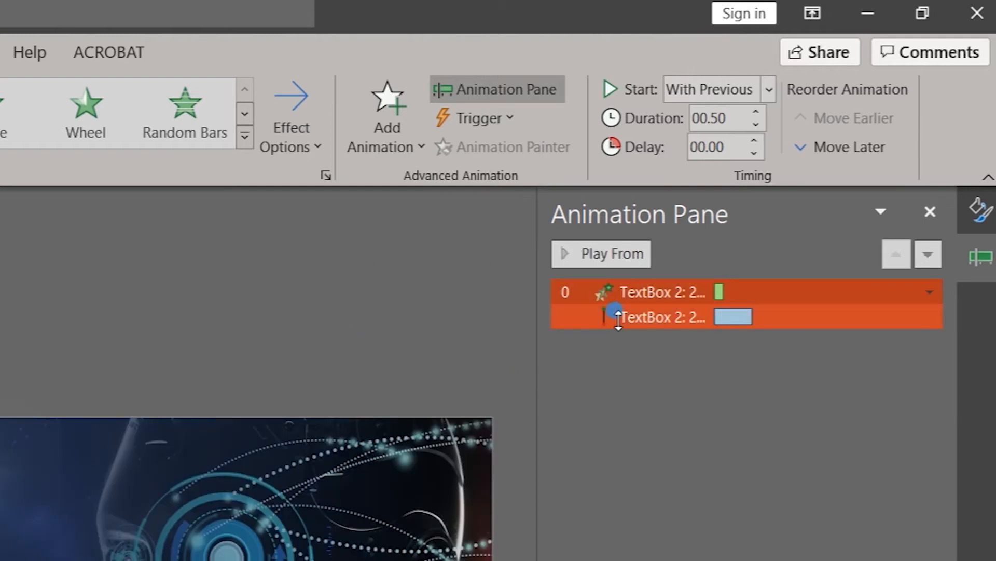
- Set the direction of the 2020 text box's line motion path to Right
{"action": "left_click", "coordinate": [638, 314]}
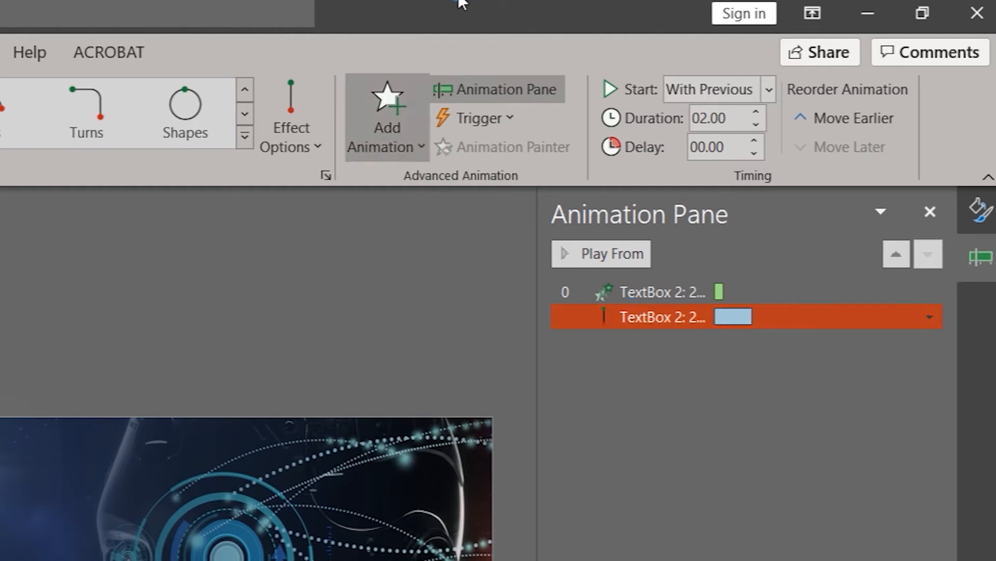
{"action": "left_click", "coordinate": [308, 147]}
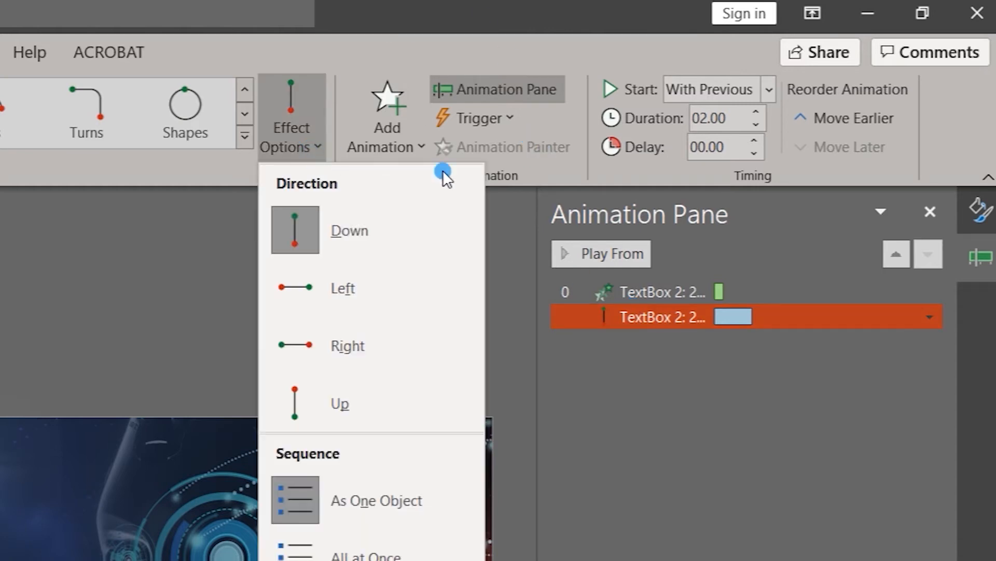
{"action": "left_click", "coordinate": [349, 343]}
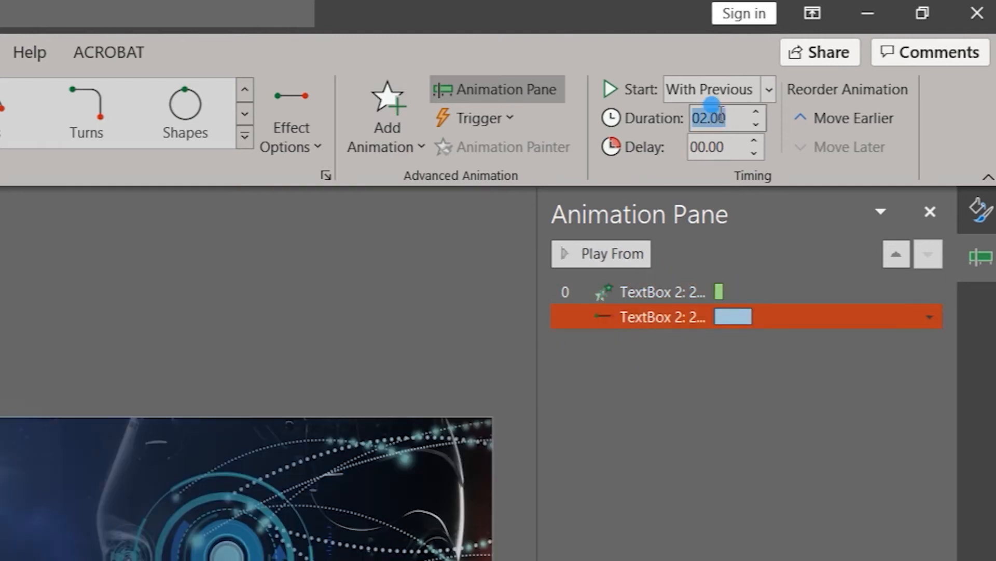
- Set the 2020 motion path's duration to 0.5 seconds and its delay to 0.25 seconds
{"action": "type", "text": "0.5"}
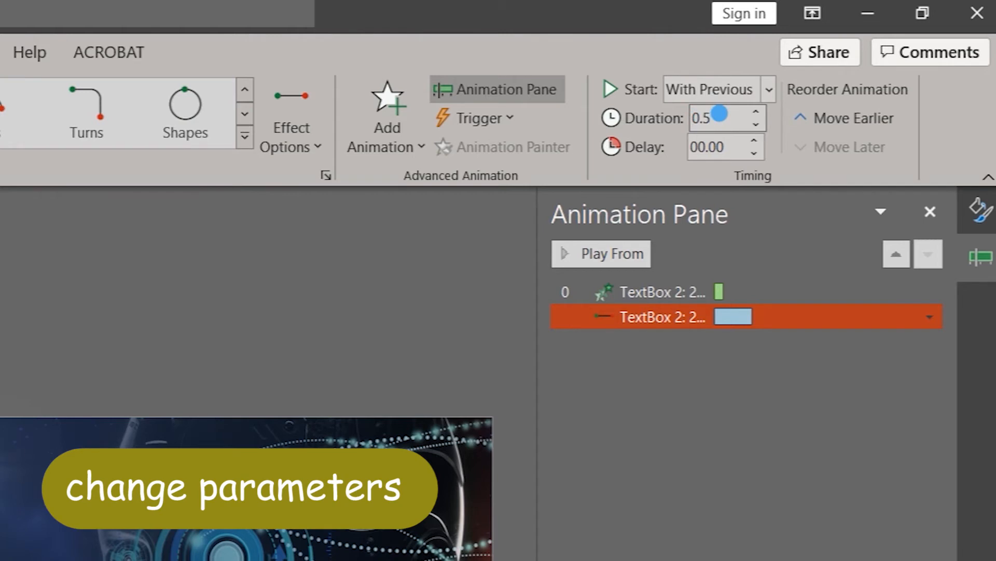
{"action": "left_click_drag", "start_coordinate": [689, 149], "coordinate": [716, 149]}
{"action": "type", "text": "0.2"}
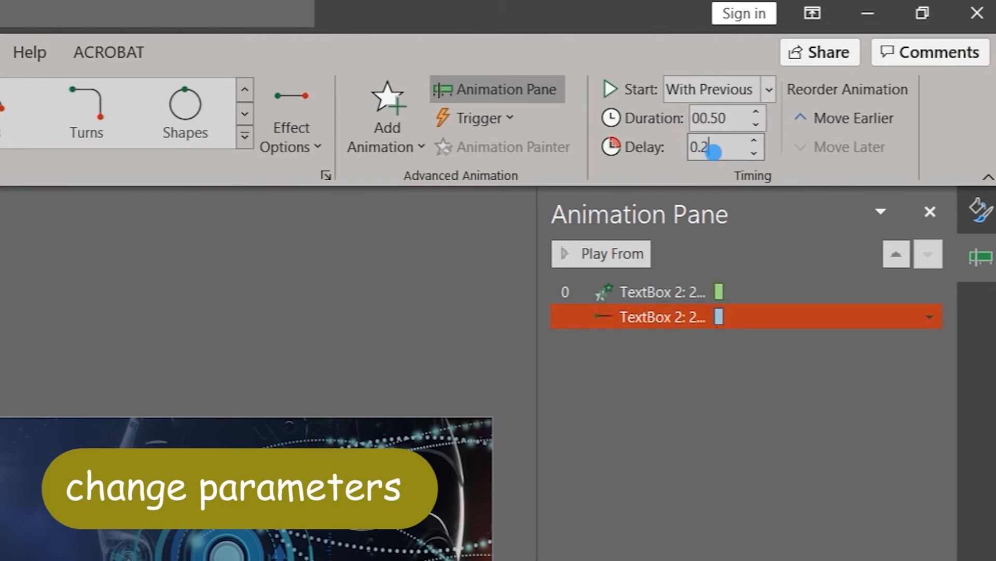
{"action": "key", "text": "Return"}
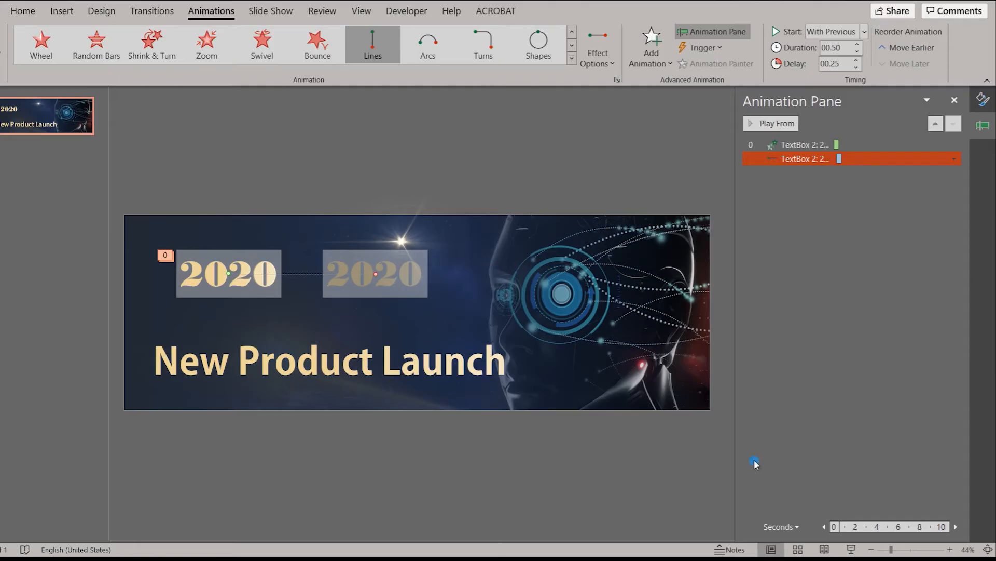
- Move the 2020 text box horizontally off the slide, beyond its left edge
{"action": "left_click", "coordinate": [873, 549]}
{"action": "left_click", "coordinate": [873, 550]}
{"action": "left_click", "coordinate": [873, 550]}
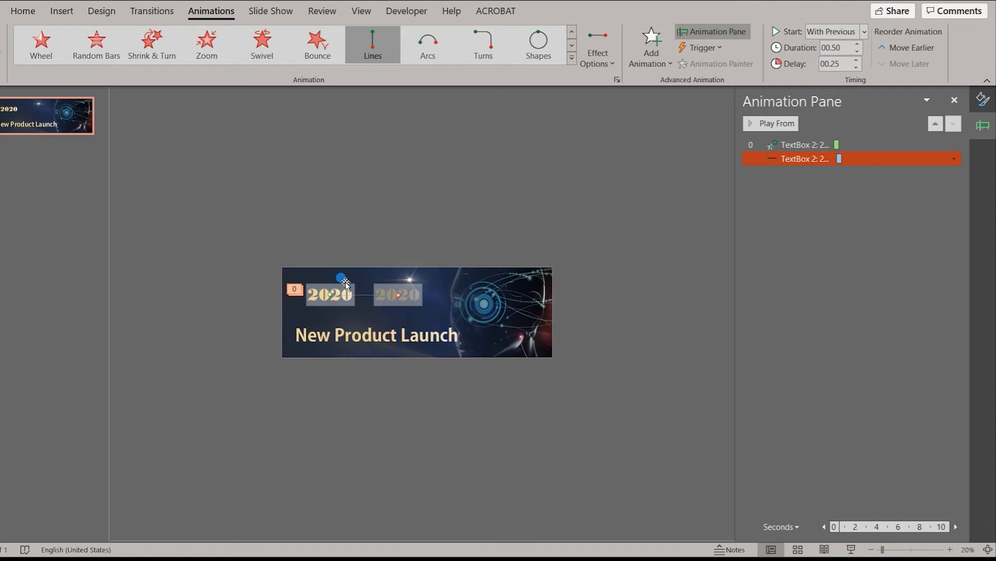
{"action": "left_click", "coordinate": [313, 282], "text": "shift"}
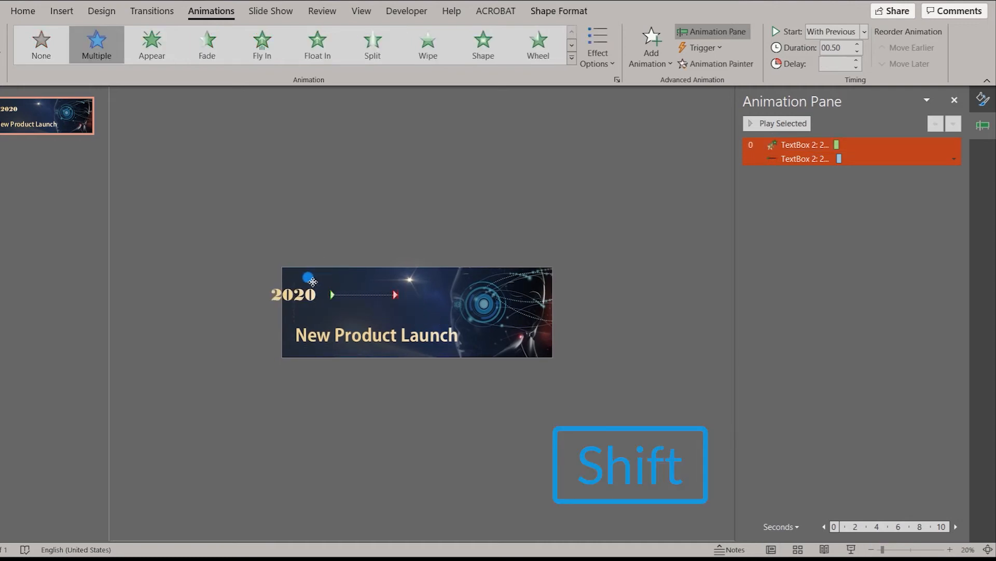
{"action": "left_click_drag", "start_coordinate": [312, 282], "coordinate": [174, 281]}
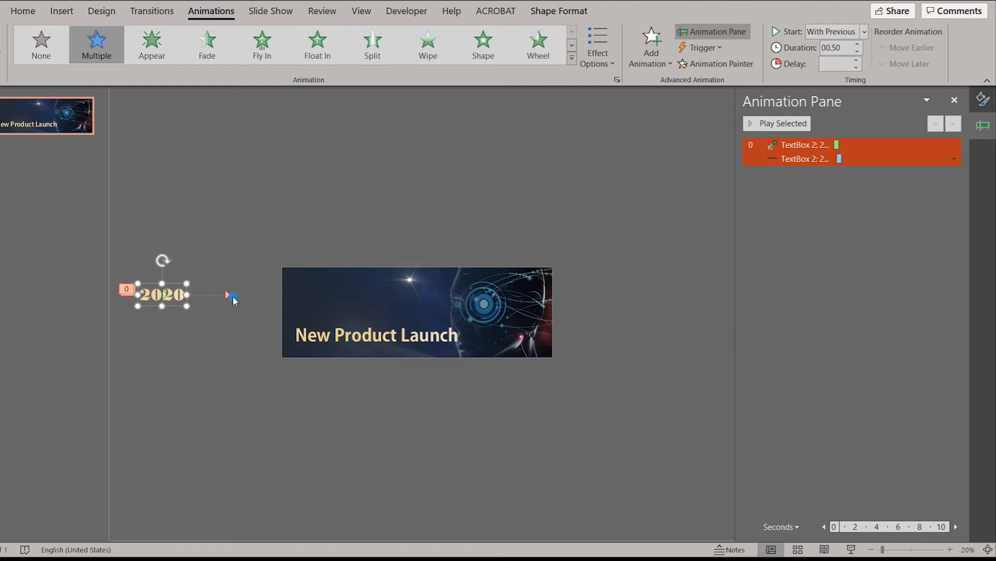
{"action": "left_click_drag", "start_coordinate": [174, 280], "coordinate": [203, 280]}
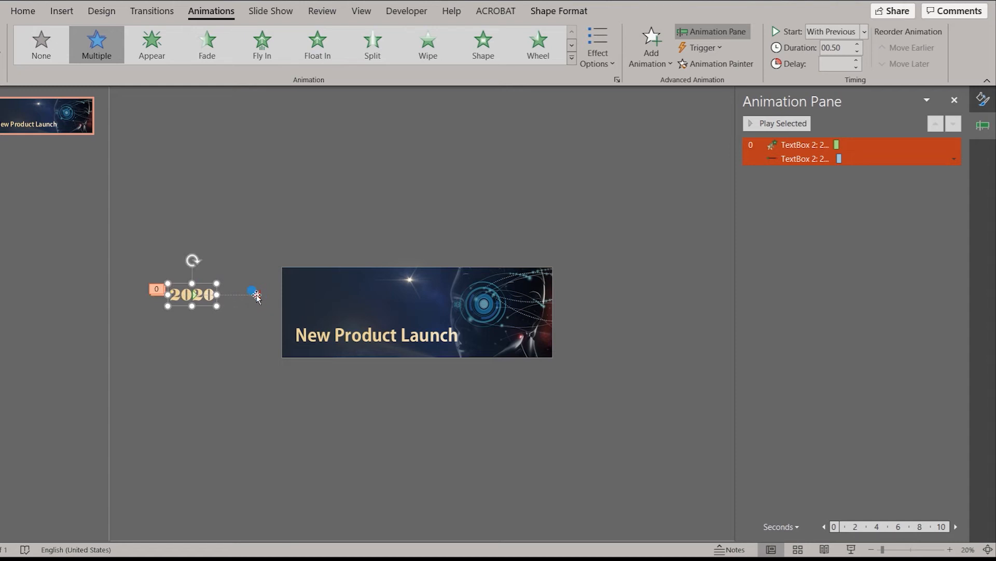
- Extend the end point of the 2020 motion path horizontally onto the slide, above the start of the New Product Launch title
{"action": "left_click", "coordinate": [257, 294]}
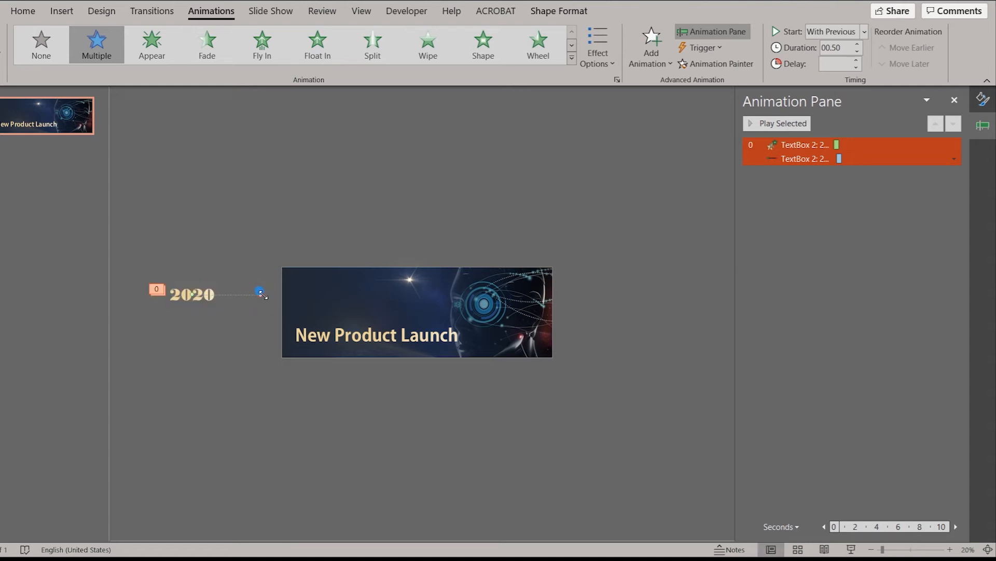
{"action": "left_click_drag", "start_coordinate": [260, 294], "coordinate": [317, 297]}
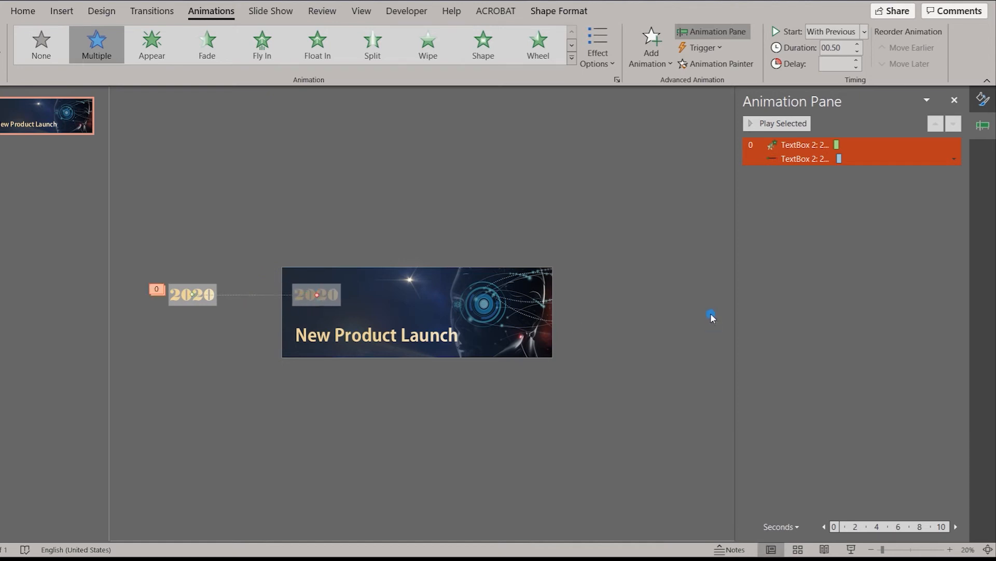
{"action": "left_click", "coordinate": [654, 300]}
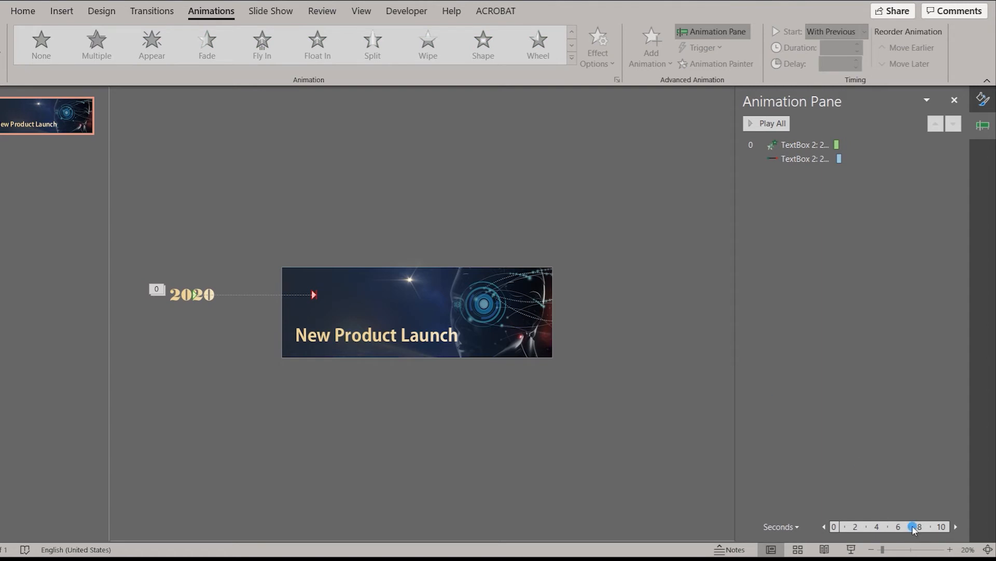
- Preview the slide's animations
{"action": "left_click", "coordinate": [955, 552]}
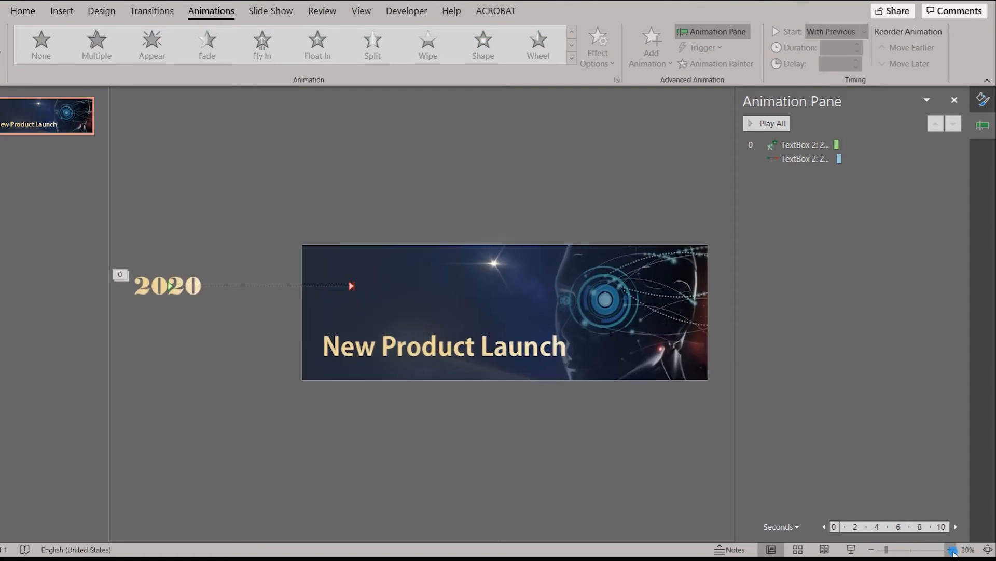
{"action": "left_click", "coordinate": [954, 552]}
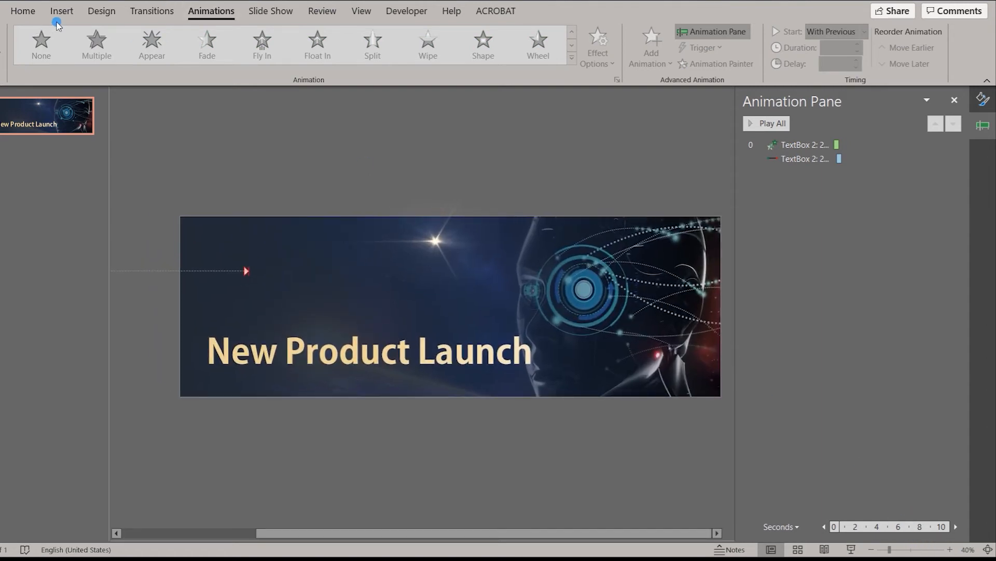
{"action": "left_click", "coordinate": [1, 36]}
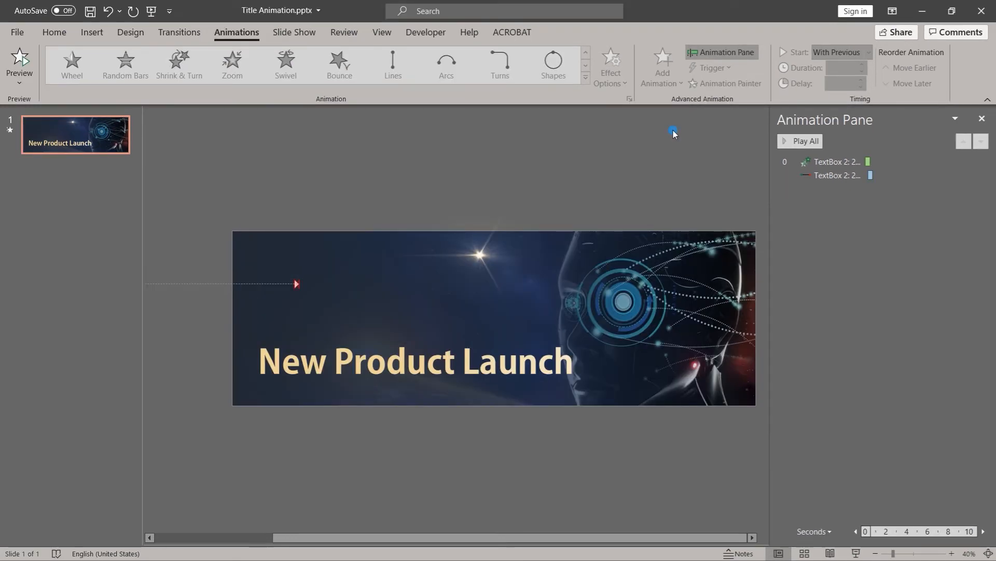
- Set the 2020 motion path's smooth start to 0 sec and its smooth end to 0.5 sec
{"action": "left_click", "coordinate": [840, 177]}
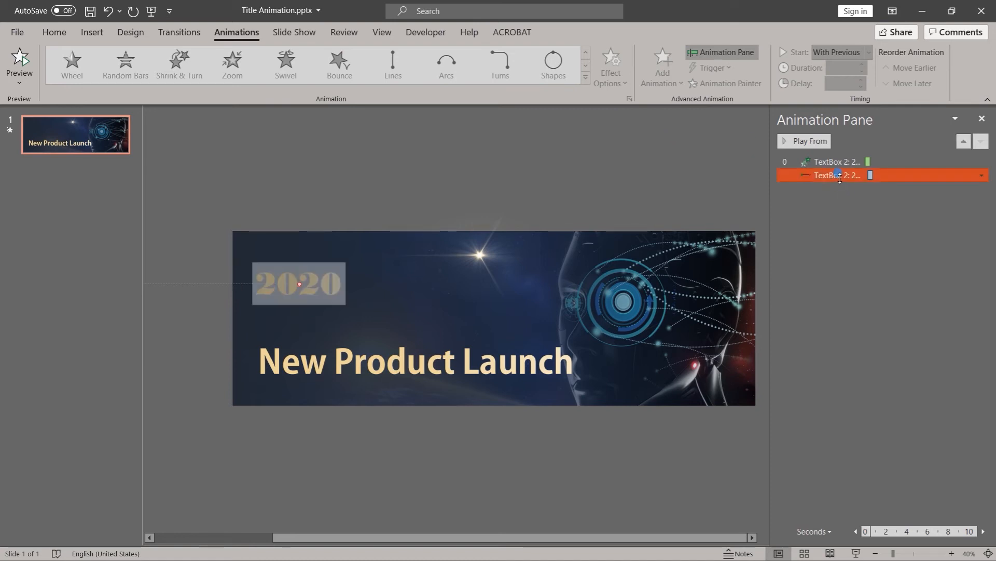
{"action": "double_click", "coordinate": [840, 176]}
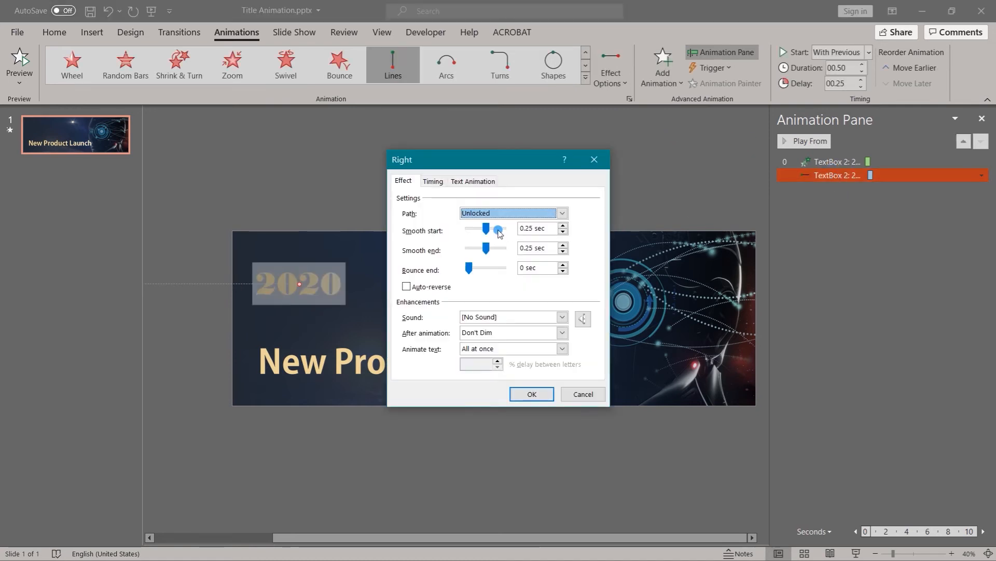
{"action": "left_click", "coordinate": [492, 229]}
{"action": "left_click_drag", "start_coordinate": [492, 230], "coordinate": [450, 227]}
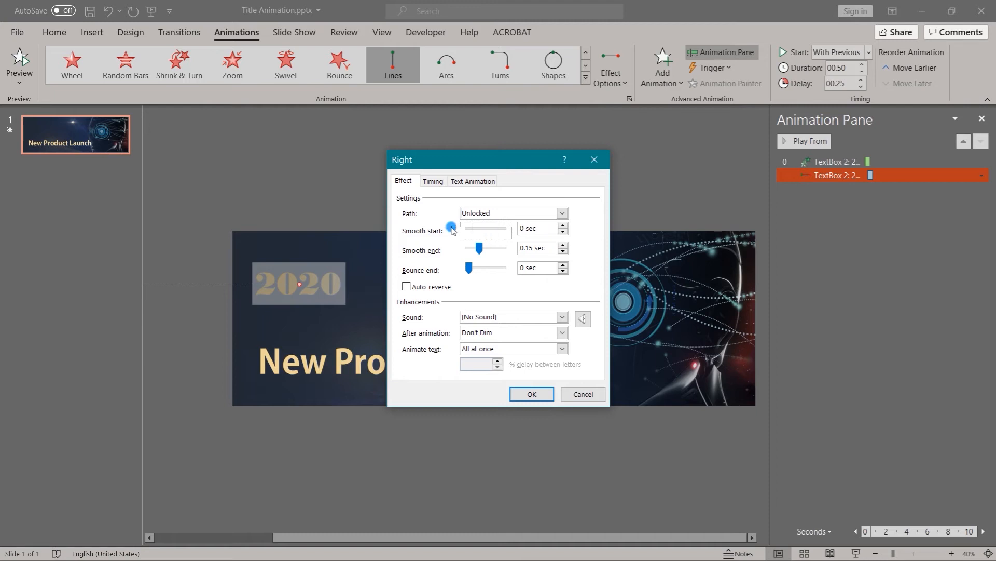
{"action": "left_click_drag", "start_coordinate": [479, 249], "coordinate": [502, 249]}
{"action": "left_click", "coordinate": [527, 228]}
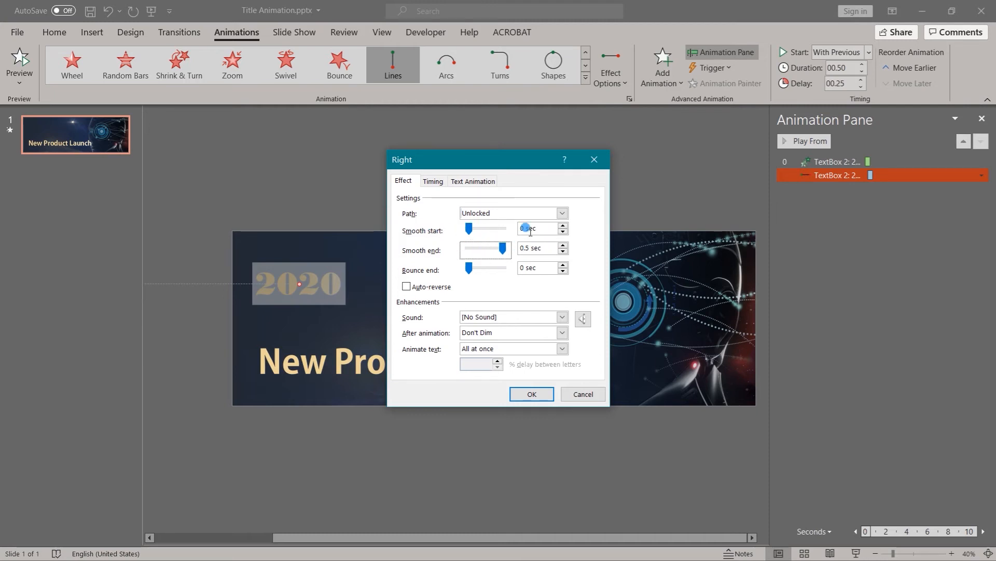
{"action": "left_click", "coordinate": [534, 396]}
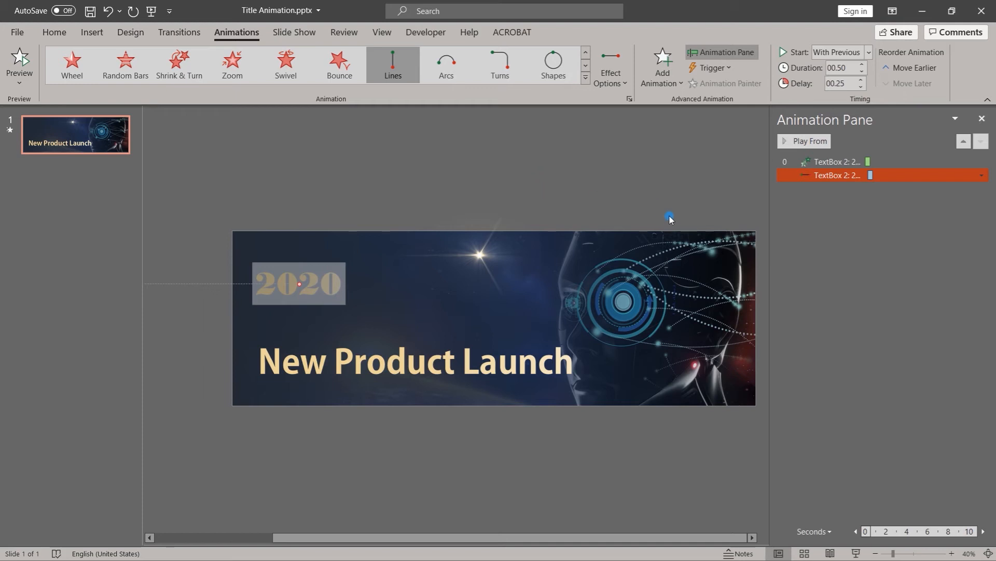
- Duplicate the New Product Launch text box and place the copy directly above the original
{"action": "left_click", "coordinate": [540, 342]}
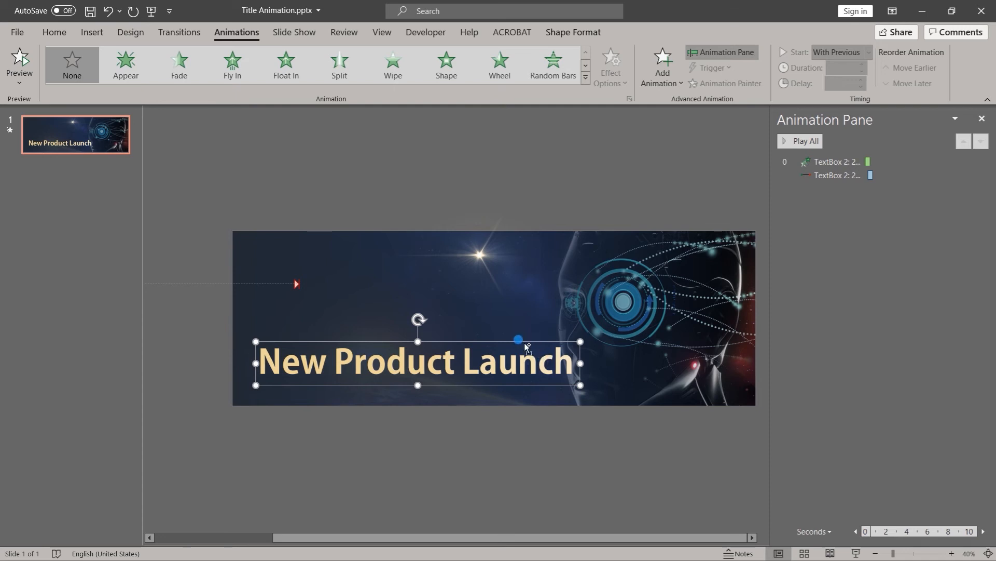
{"action": "left_click_drag", "start_coordinate": [525, 346], "coordinate": [525, 300]}
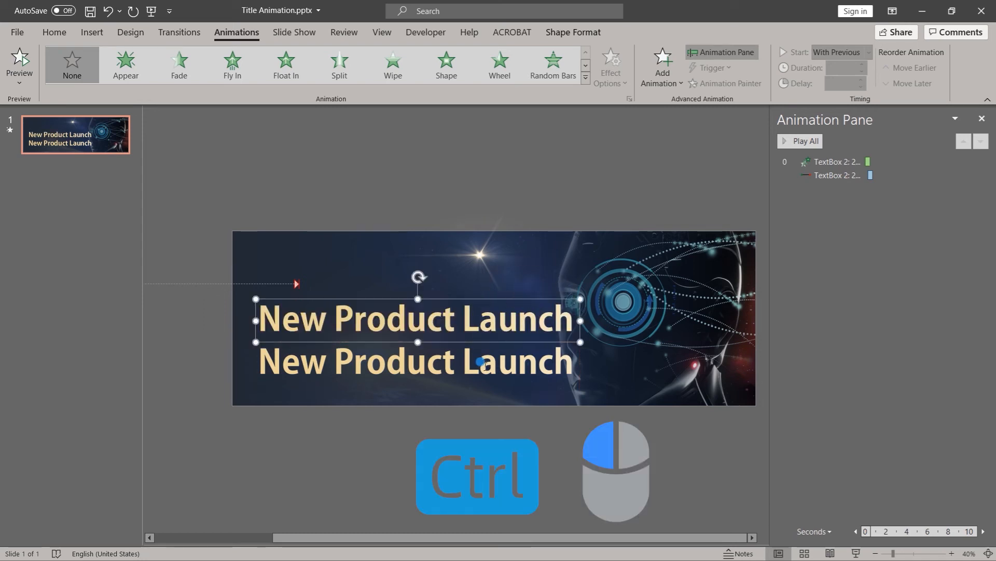
{"action": "left_click", "coordinate": [481, 363]}
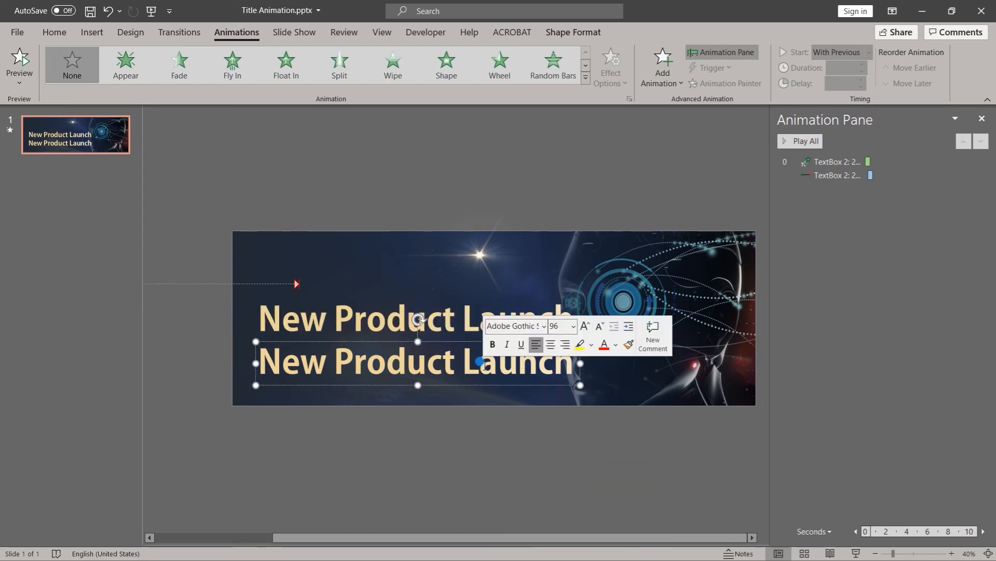
{"action": "left_click", "coordinate": [545, 290]}
- Apply a Grow/Shrink emphasis animation to the upper New Product Launch copy and add a Fade exit animation to it
{"action": "left_click", "coordinate": [503, 300]}
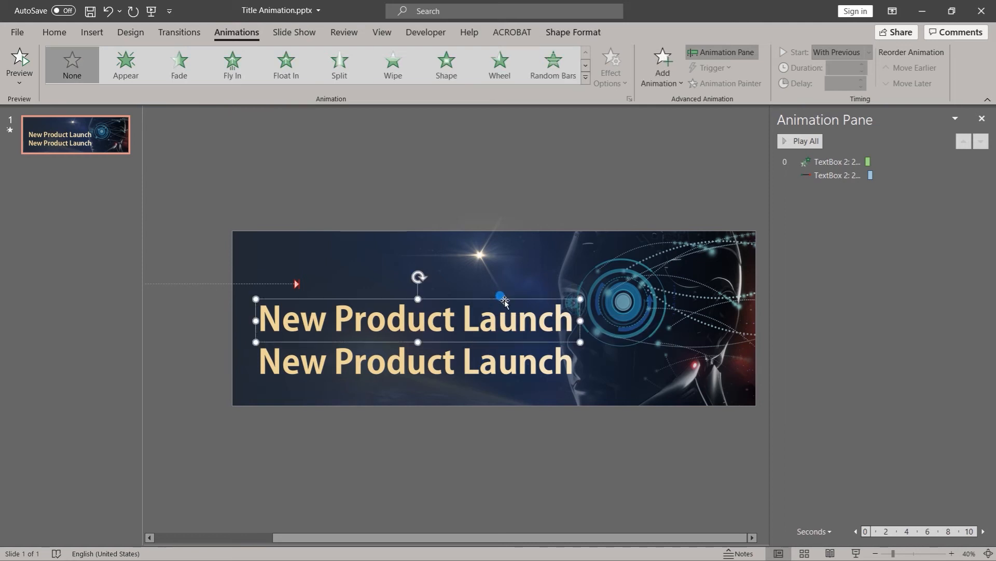
{"action": "left_click", "coordinate": [586, 77]}
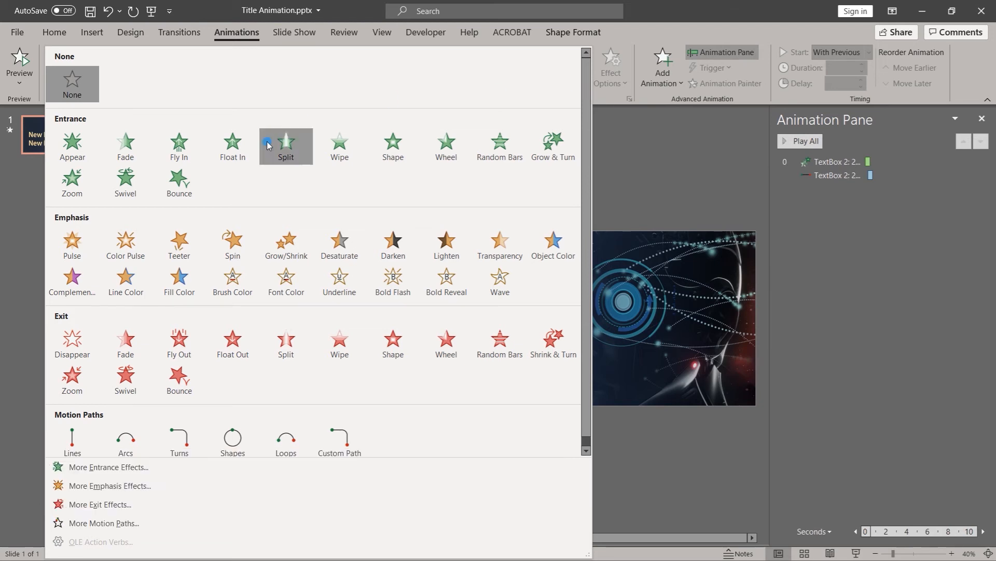
{"action": "left_click", "coordinate": [284, 243]}
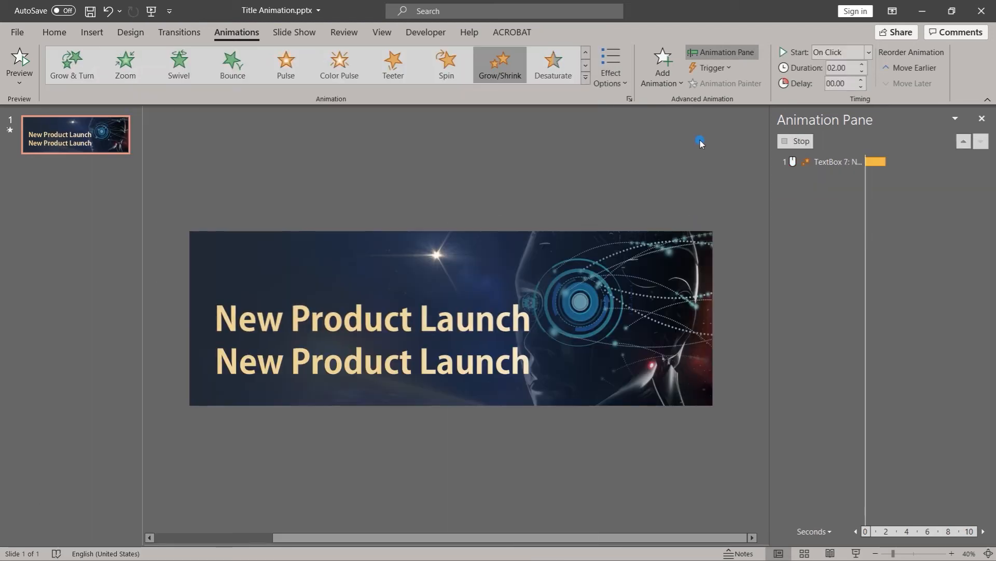
{"action": "left_click", "coordinate": [682, 83]}
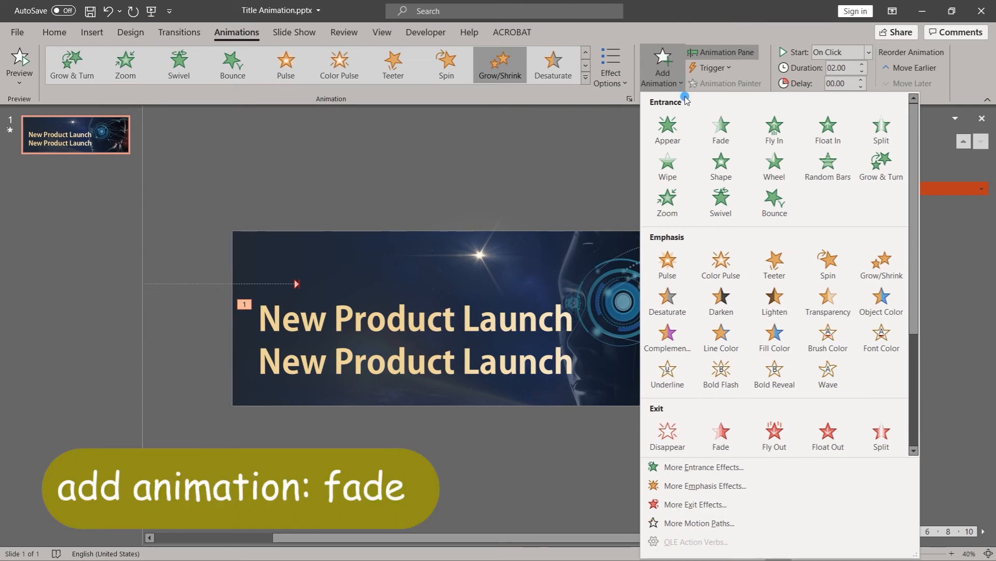
{"action": "scroll", "coordinate": [764, 254], "scroll_direction": "down", "scroll_amount": 3}
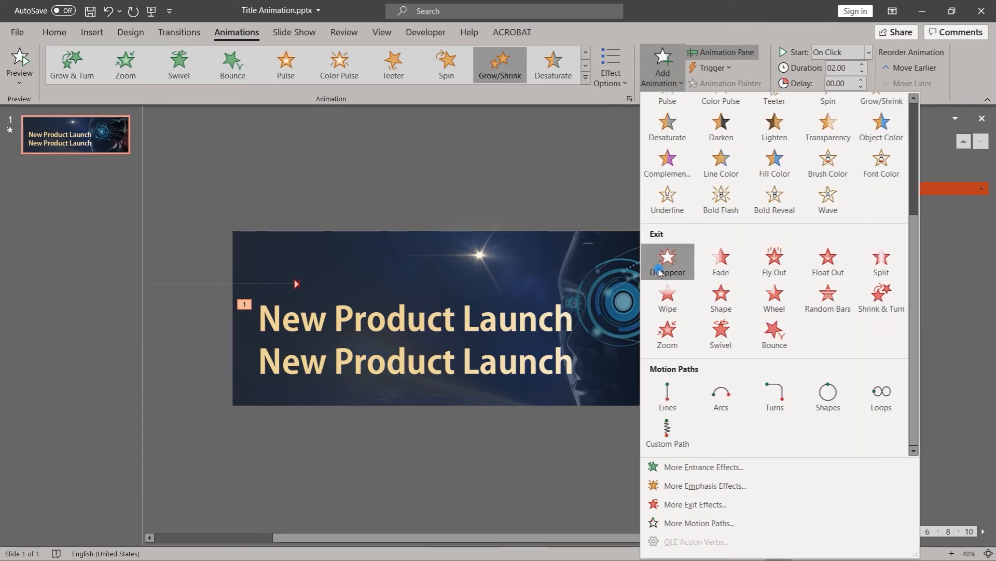
{"action": "left_click", "coordinate": [721, 260]}
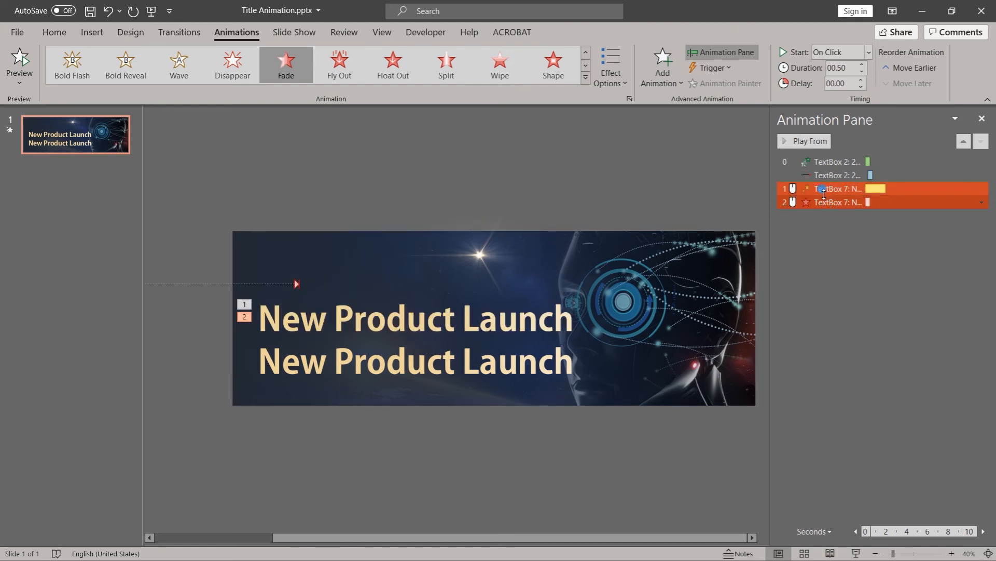
- Set both New Product Launch animations to start With Previous with a delay of 0.25 seconds
{"action": "left_click", "coordinate": [822, 190]}
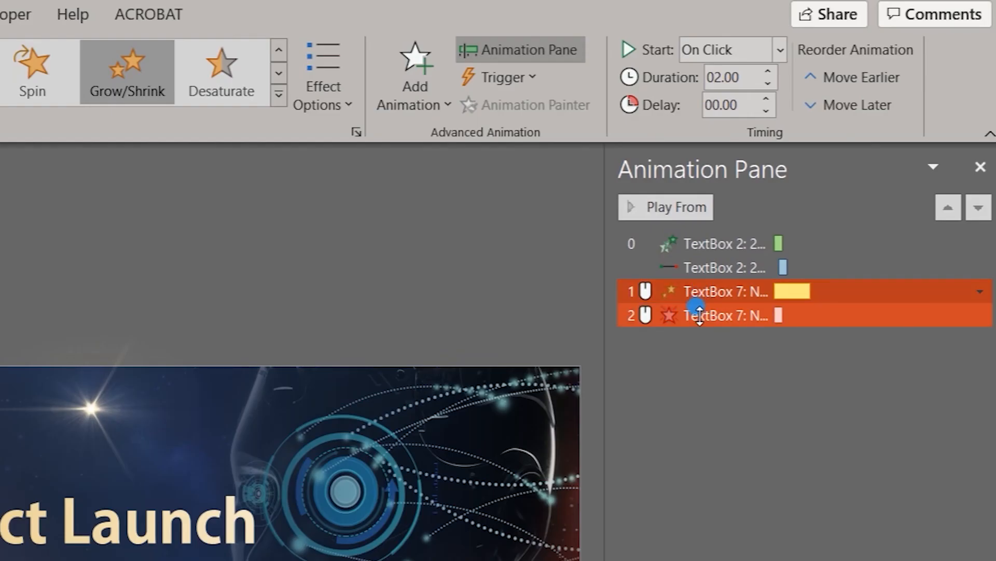
{"action": "left_click", "coordinate": [698, 314], "text": "shift"}
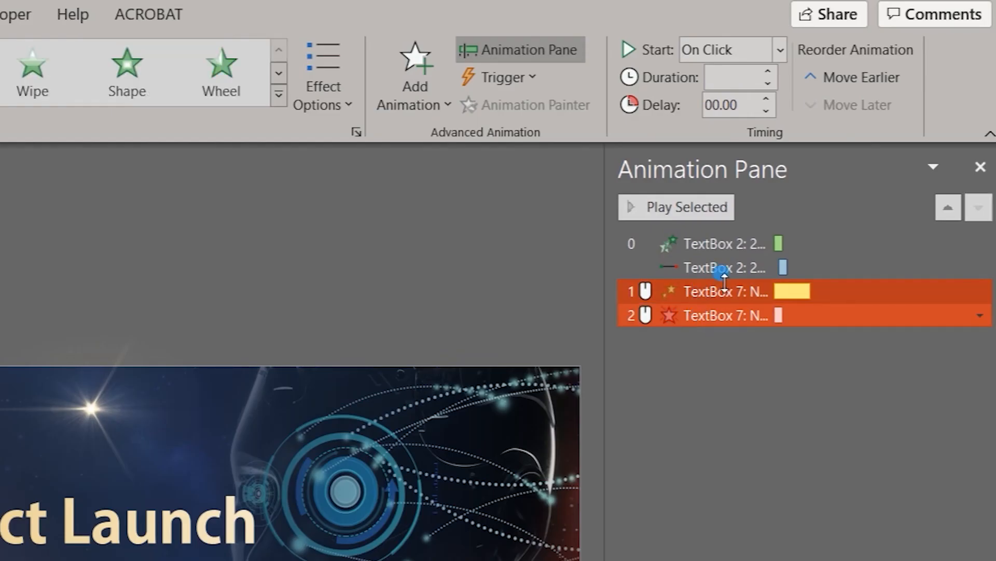
{"action": "left_click", "coordinate": [778, 54]}
{"action": "left_click", "coordinate": [761, 111]}
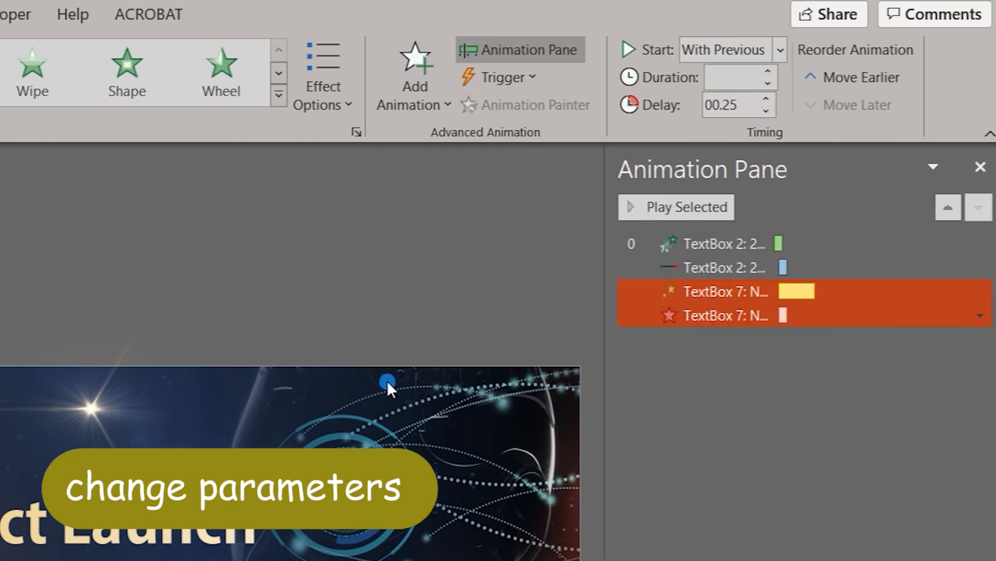
- Set the Grow/Shrink animation of the New Product Launch copy to a duration of 0.5 seconds and a delay of 0
{"action": "left_click", "coordinate": [696, 297]}
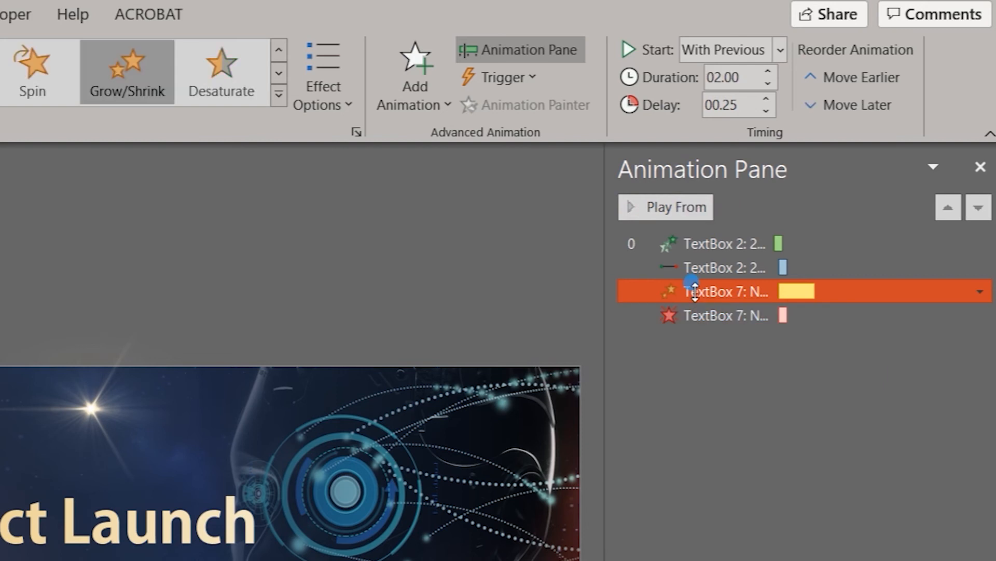
{"action": "left_click", "coordinate": [749, 77]}
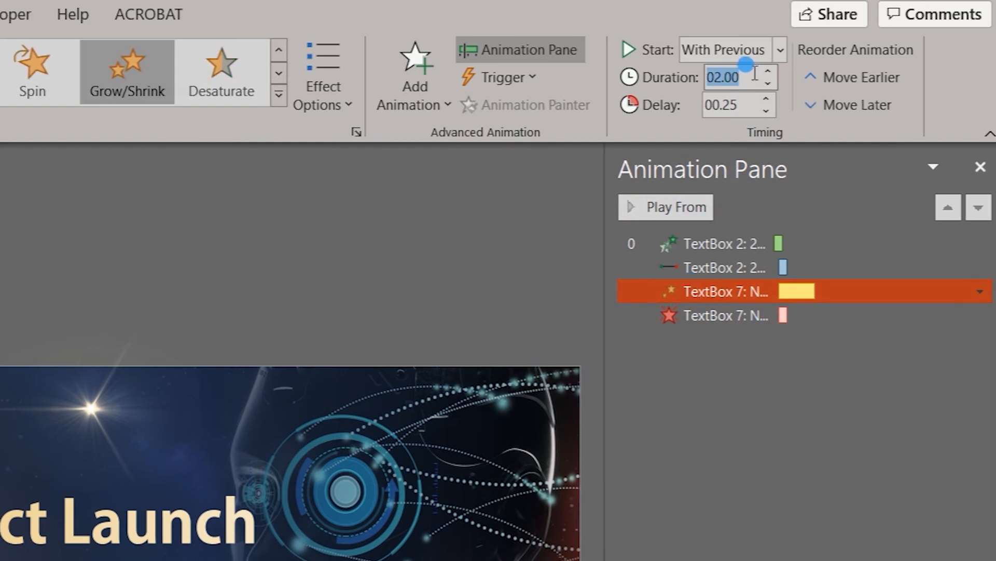
{"action": "type", "text": "0.5"}
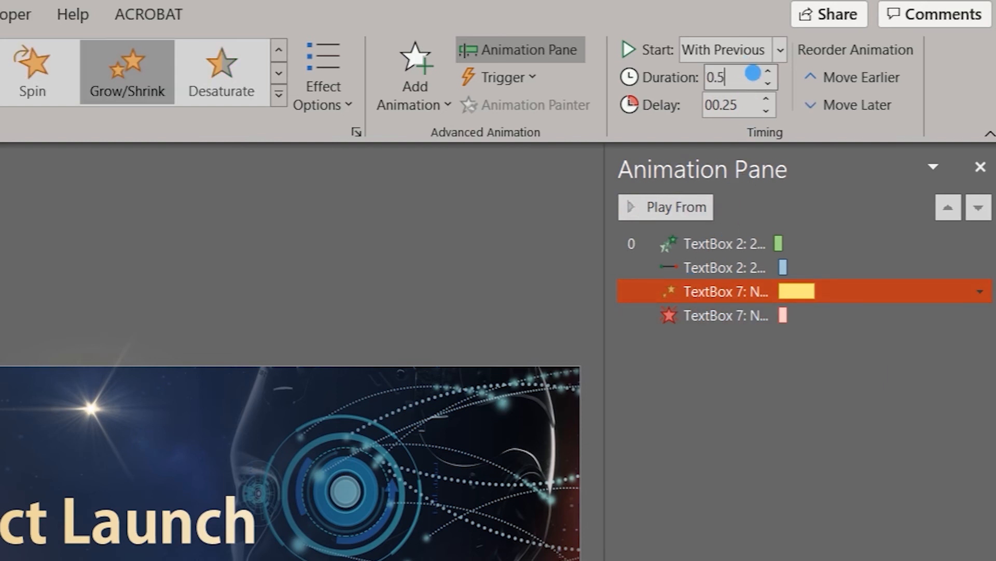
{"action": "key", "text": "Return"}
{"action": "left_click", "coordinate": [735, 103]}
{"action": "type", "text": "0"}
{"action": "key", "text": "Return"}
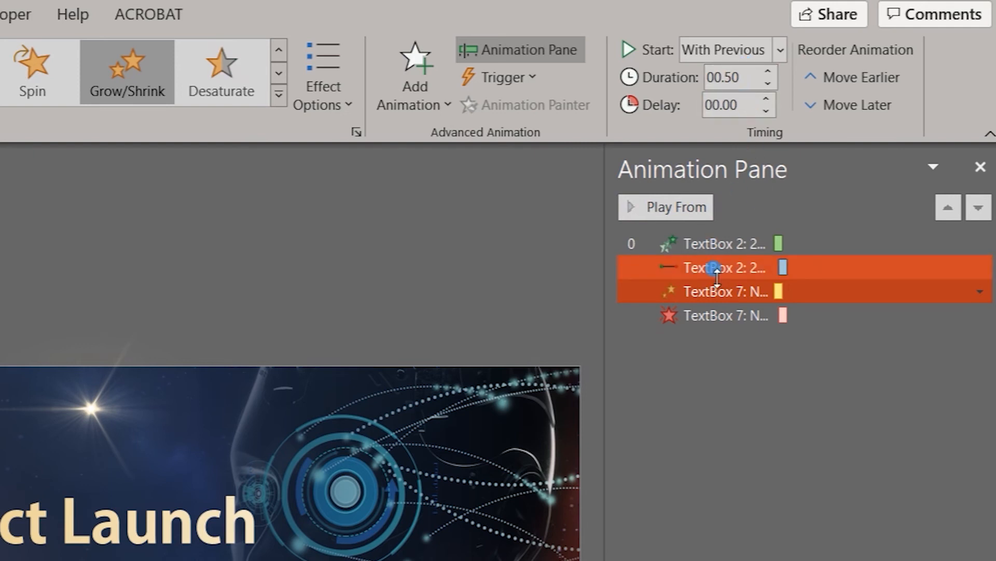
- Set a custom size of 300% in the effect options of the copy's Grow/Shrink animation
{"action": "left_click", "coordinate": [712, 296]}
{"action": "double_click", "coordinate": [713, 295]}
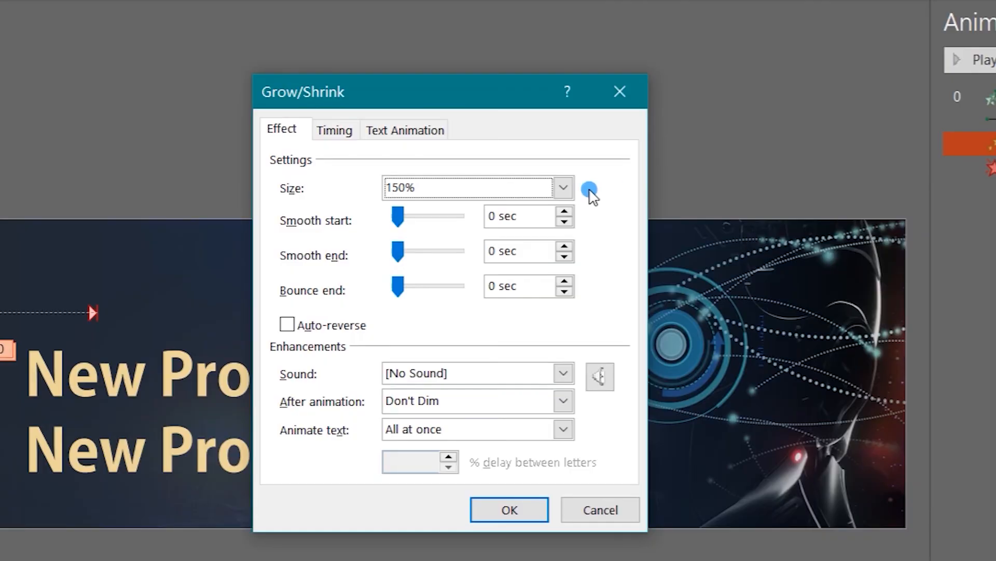
{"action": "left_click", "coordinate": [243, 333]}
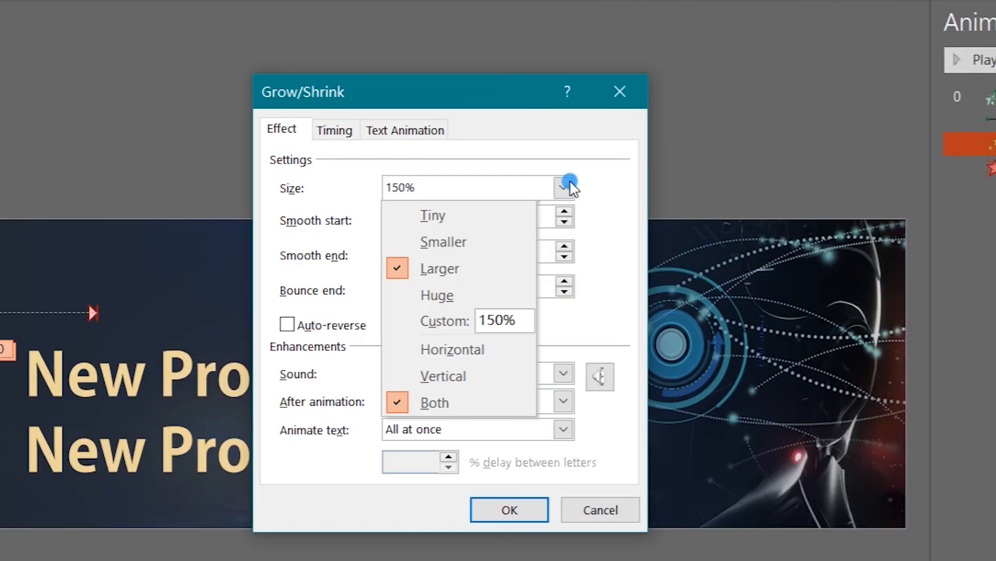
{"action": "left_click", "coordinate": [517, 318]}
{"action": "left_click_drag", "start_coordinate": [516, 318], "coordinate": [498, 285]}
{"action": "type", "text": "300"}
{"action": "key", "text": "Return"}
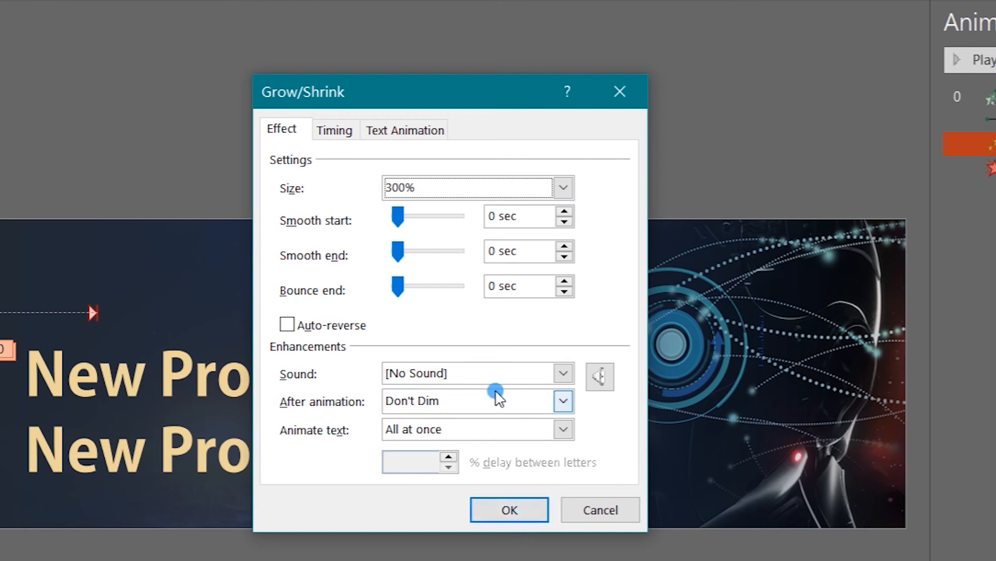
- Make the Grow/Shrink animation run by word with a 20% delay between words and apply the effect options
{"action": "left_click", "coordinate": [492, 427]}
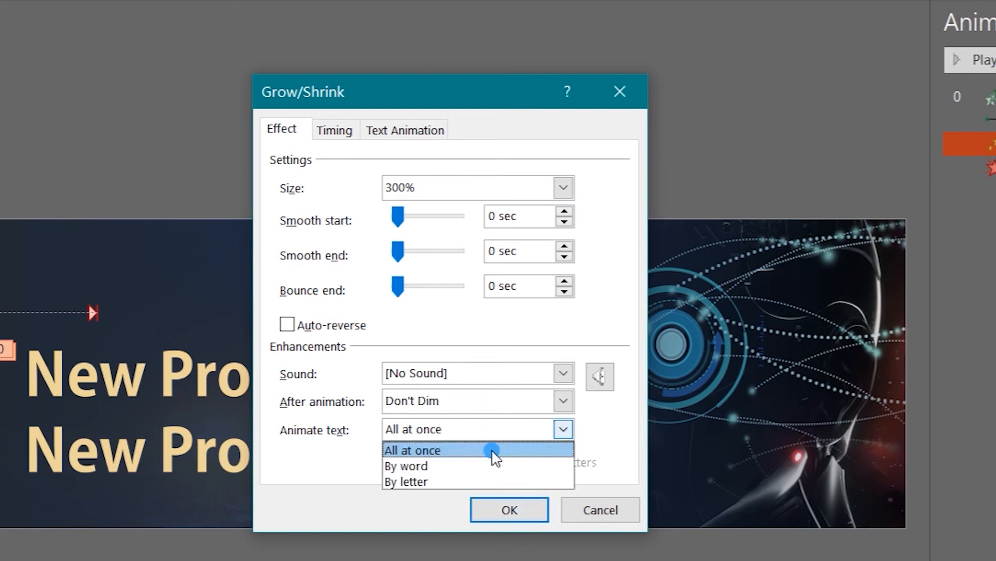
{"action": "left_click", "coordinate": [493, 465]}
{"action": "left_click", "coordinate": [416, 457]}
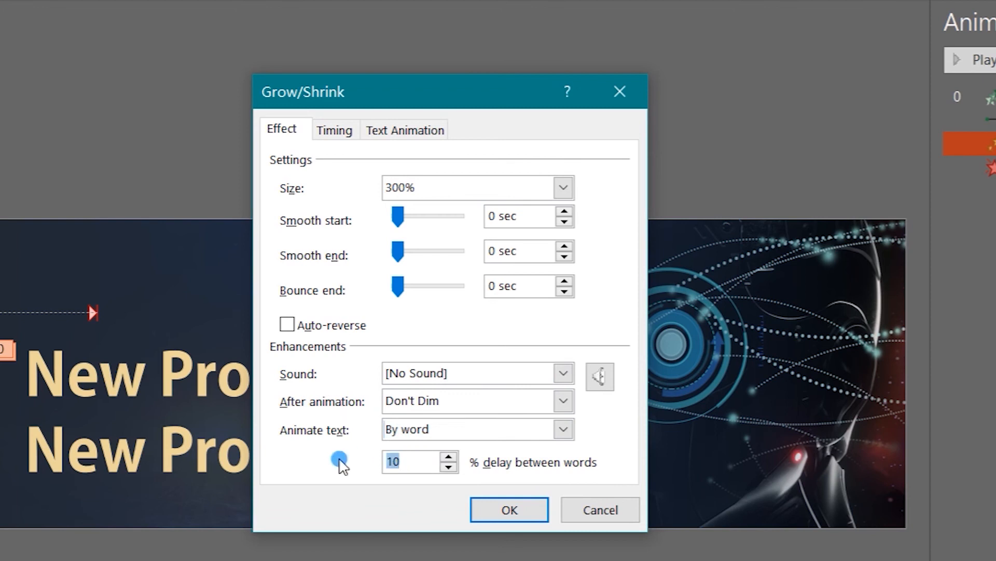
{"action": "key", "text": "BackSpace"}
{"action": "key", "text": "BackSpace"}
{"action": "type", "text": "20"}
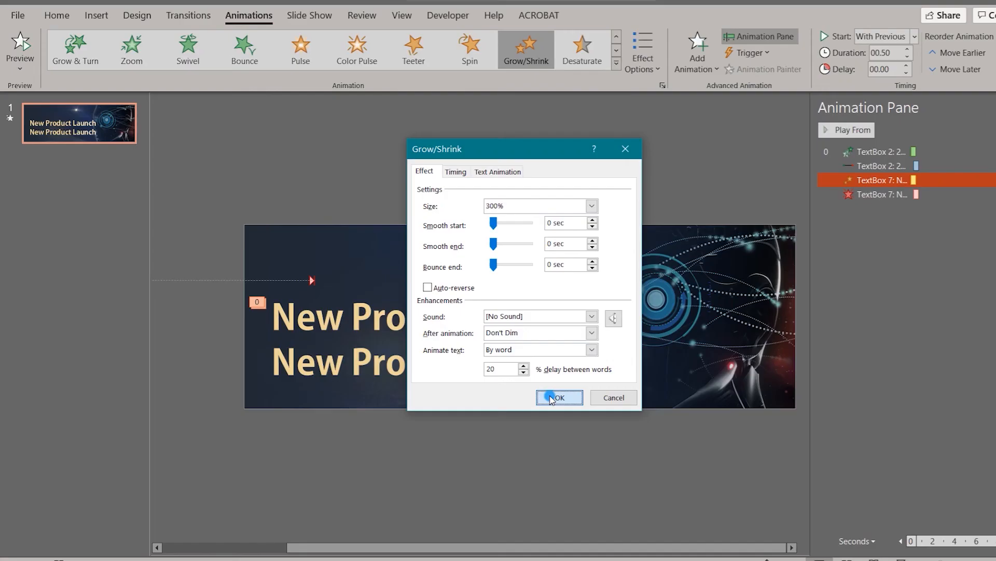
{"action": "left_click", "coordinate": [493, 505]}
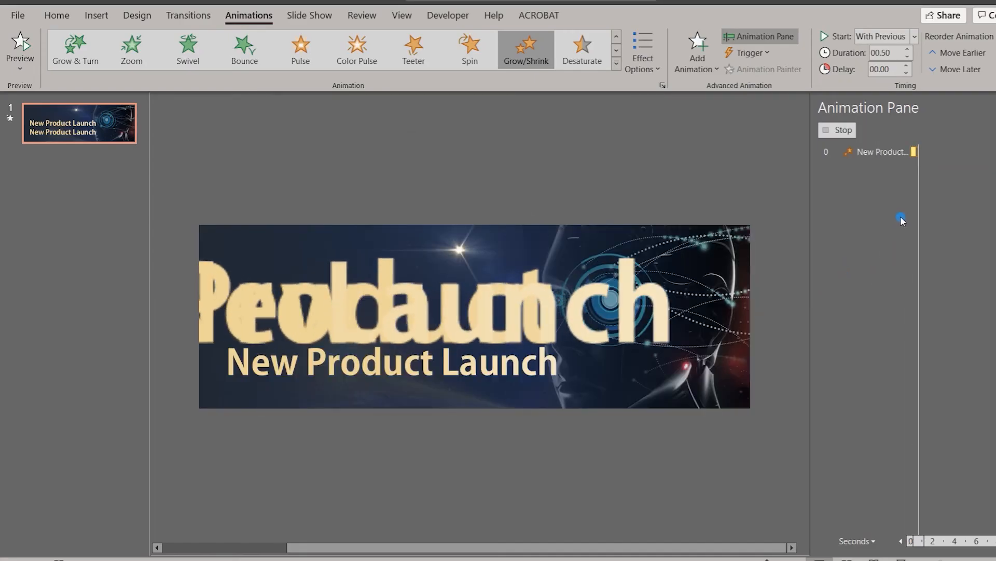
- Set the delay of the New Product Launch copy's Fade exit animation to 0 seconds
{"action": "left_click", "coordinate": [882, 194]}
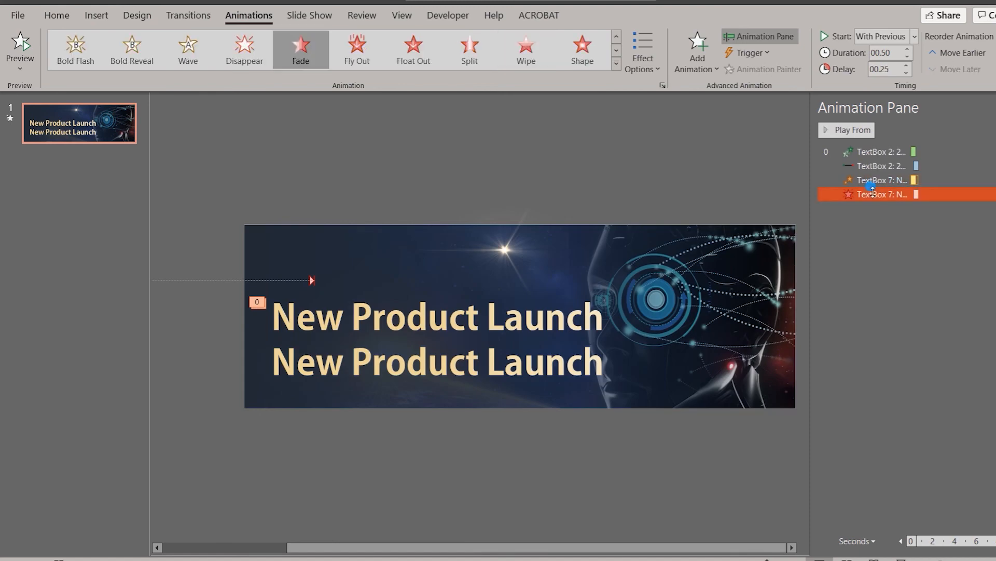
{"action": "left_click", "coordinate": [840, 62]}
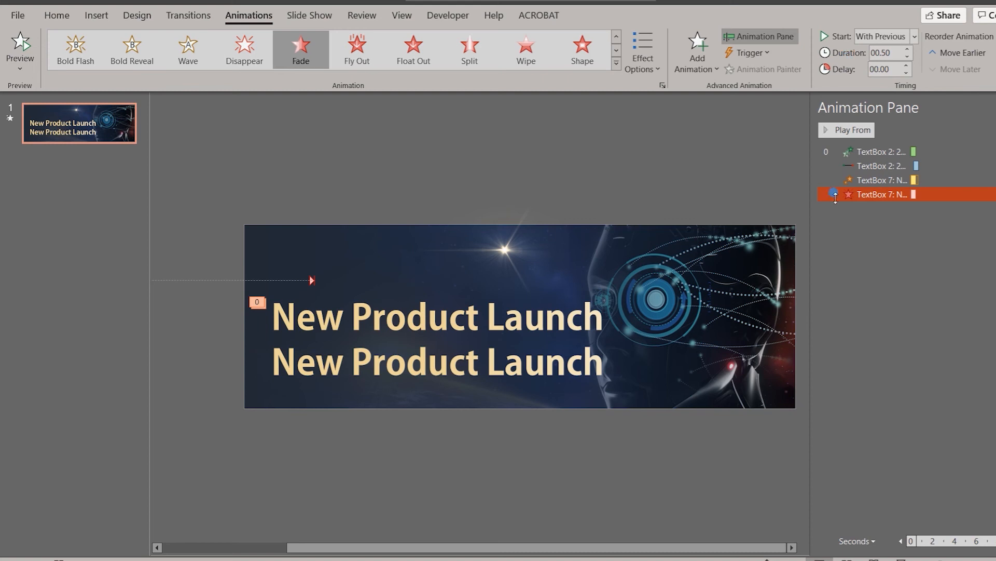
- Stack the lower New Product Launch text box exactly over its animated copy, with the pair slightly lower on the slide, and preview the animations
{"action": "left_click", "coordinate": [567, 349]}
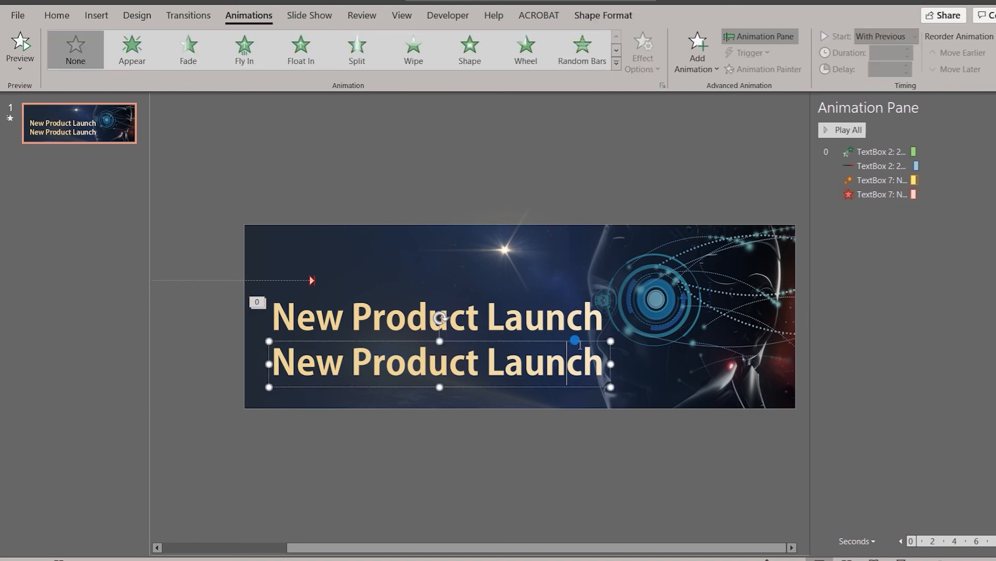
{"action": "left_click_drag", "start_coordinate": [579, 343], "coordinate": [578, 299]}
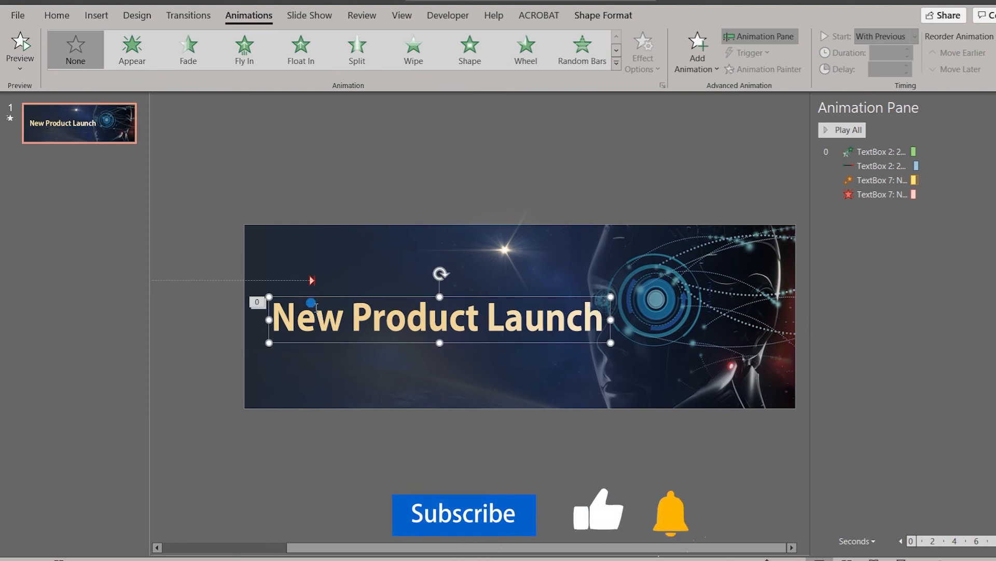
{"action": "left_click", "coordinate": [188, 312]}
{"action": "left_click_drag", "start_coordinate": [668, 370], "coordinate": [225, 288]}
{"action": "left_click_drag", "start_coordinate": [508, 297], "coordinate": [504, 322]}
{"action": "left_click", "coordinate": [504, 259]}
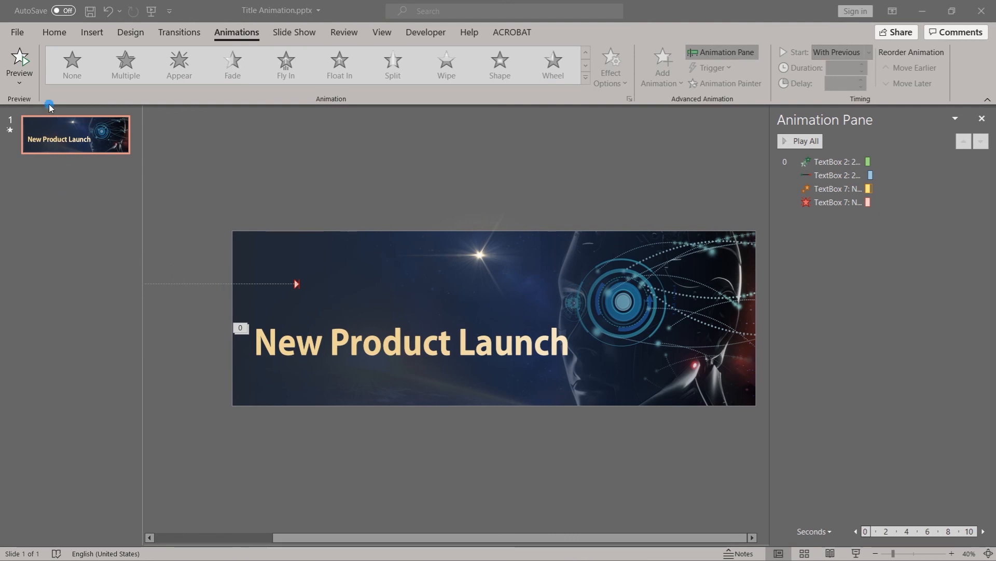
{"action": "left_click", "coordinate": [21, 60]}
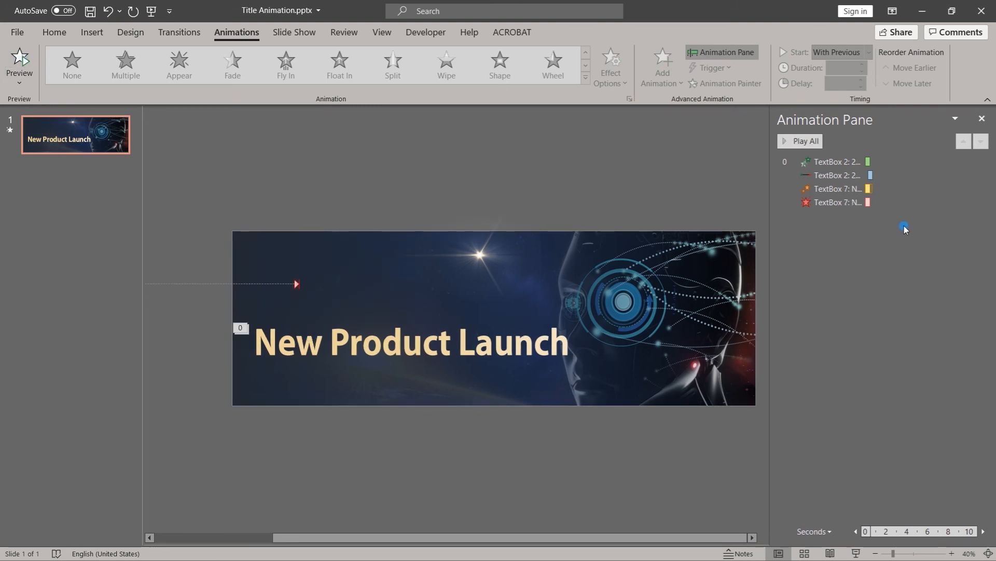
- Add the BOMB.WAV sound to the New Product Launch copy's Fade exit animation
{"action": "left_click", "coordinate": [817, 203]}
{"action": "left_click", "coordinate": [820, 203]}
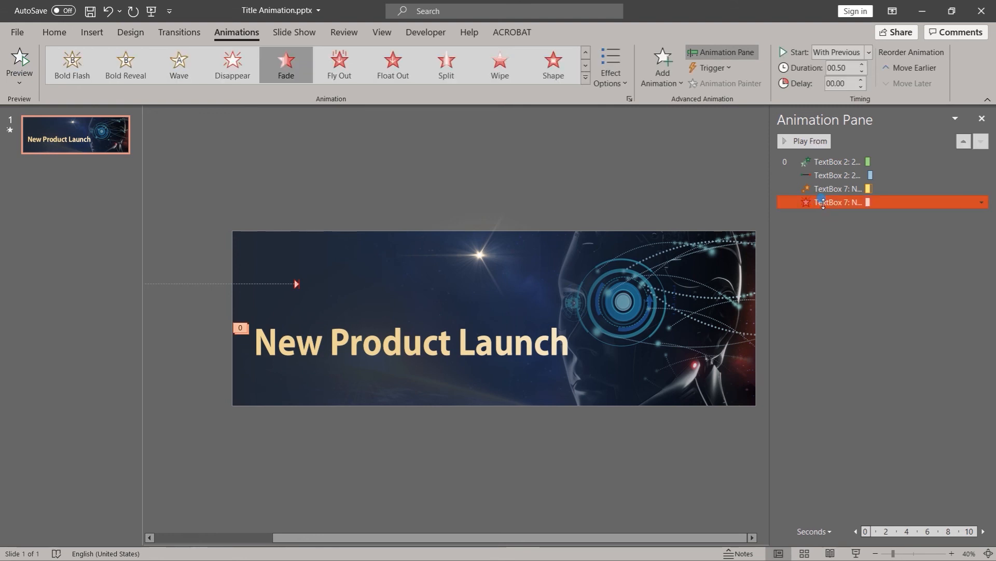
{"action": "double_click", "coordinate": [837, 203]}
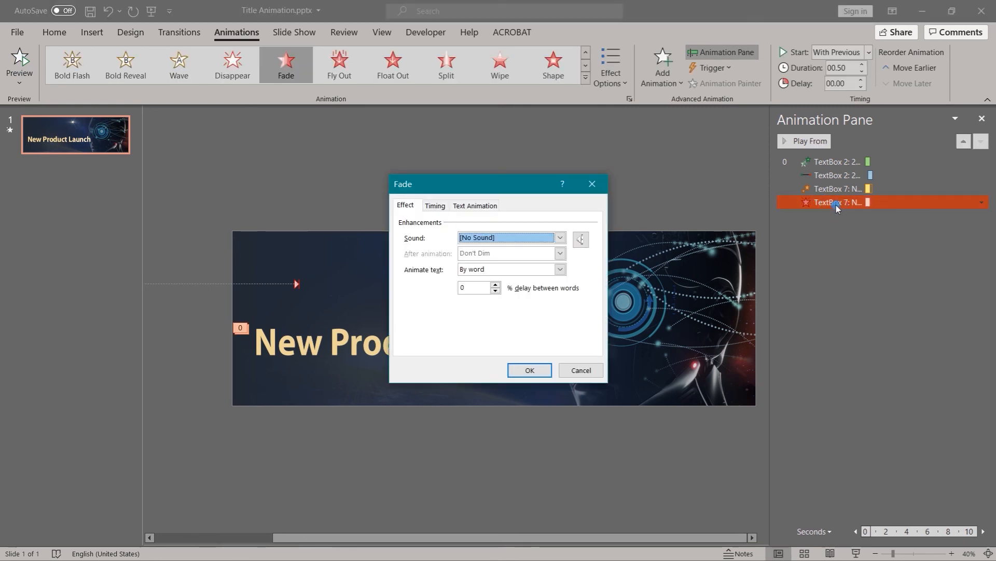
{"action": "left_click", "coordinate": [560, 237]}
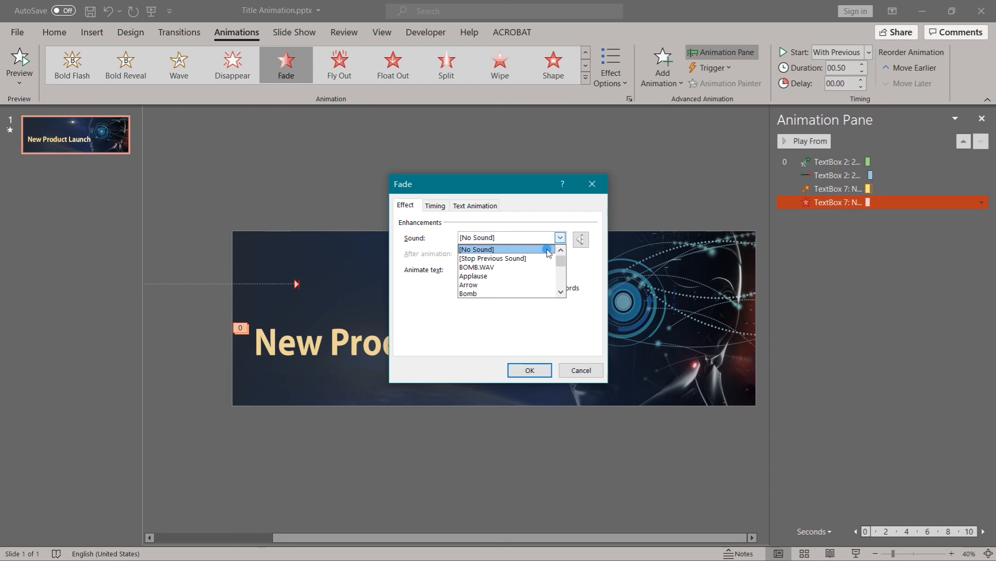
{"action": "left_click", "coordinate": [526, 267]}
{"action": "left_click", "coordinate": [534, 370]}
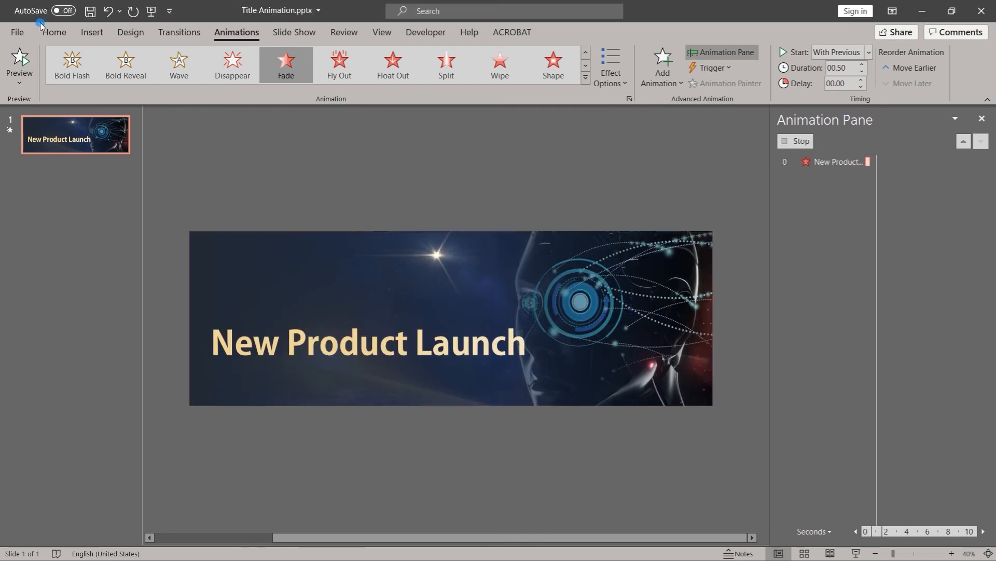
- Preview the slide's animations and run the slide as a full-screen slide show
{"action": "left_click", "coordinate": [19, 57]}
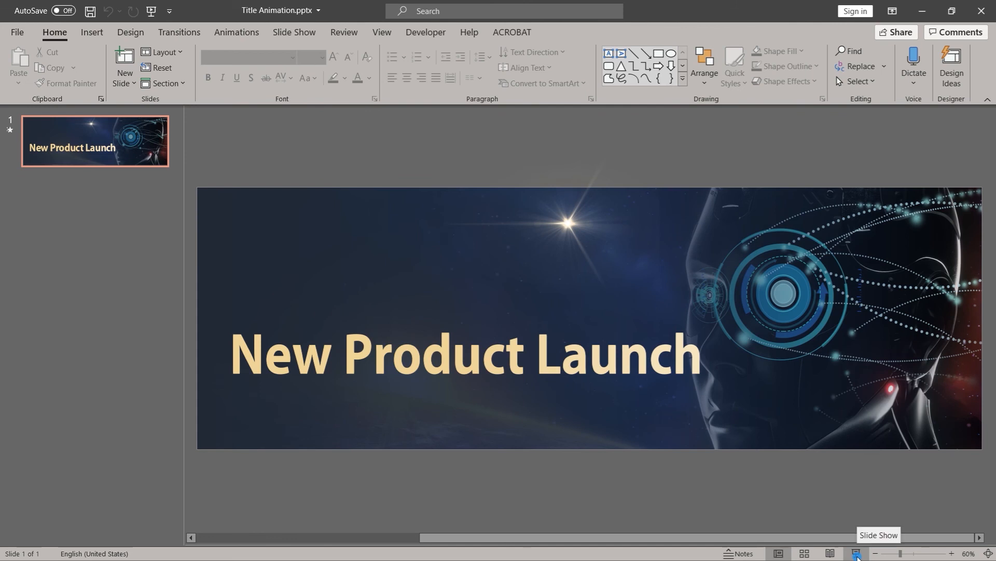
{"action": "left_click", "coordinate": [858, 555]}
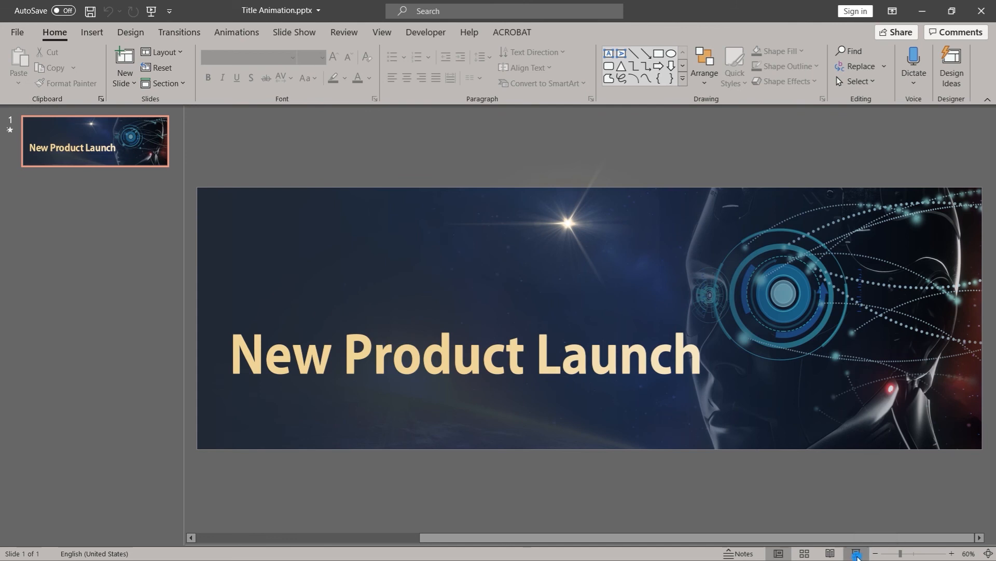